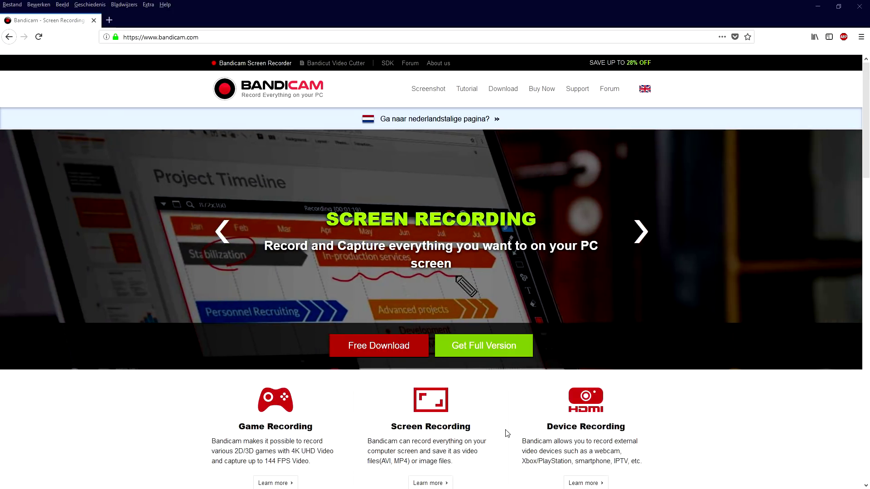
Step: Look over the Bandicam home page and the 1-PC license pricing on the purchase page, and return to the home page
{"action": "scroll", "coordinate": [481, 421], "scroll_direction": "down", "scroll_amount": 3}
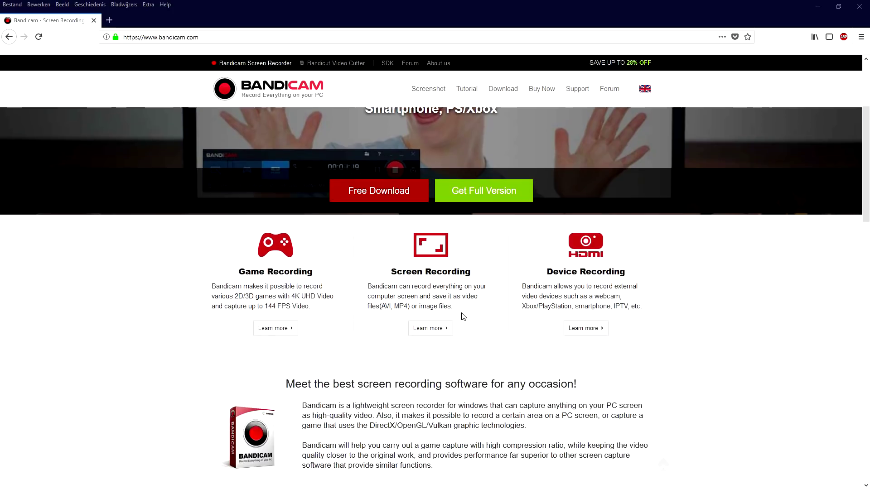
{"action": "scroll", "coordinate": [477, 389], "scroll_direction": "up", "scroll_amount": 3}
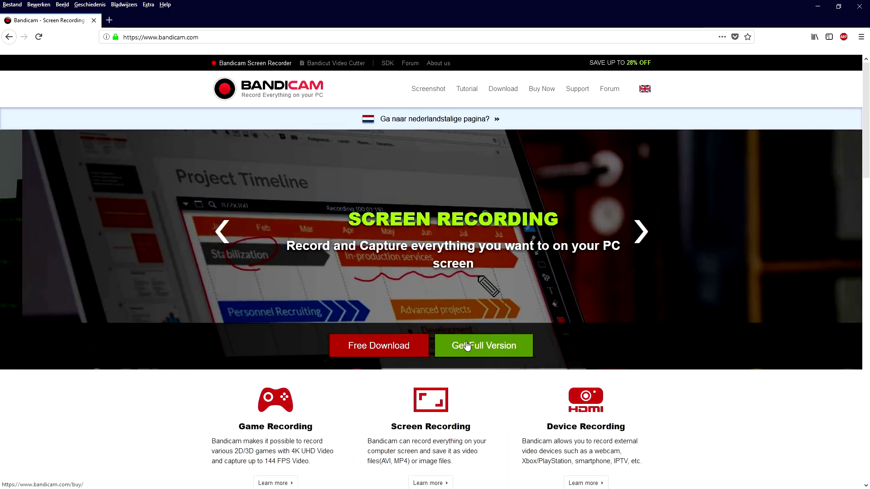
{"action": "left_click", "coordinate": [462, 343]}
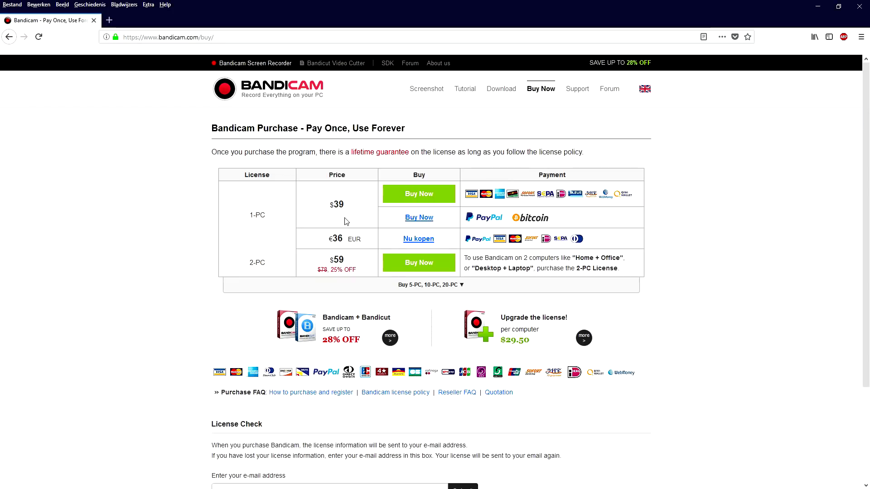
{"action": "left_click_drag", "start_coordinate": [248, 218], "coordinate": [271, 216]}
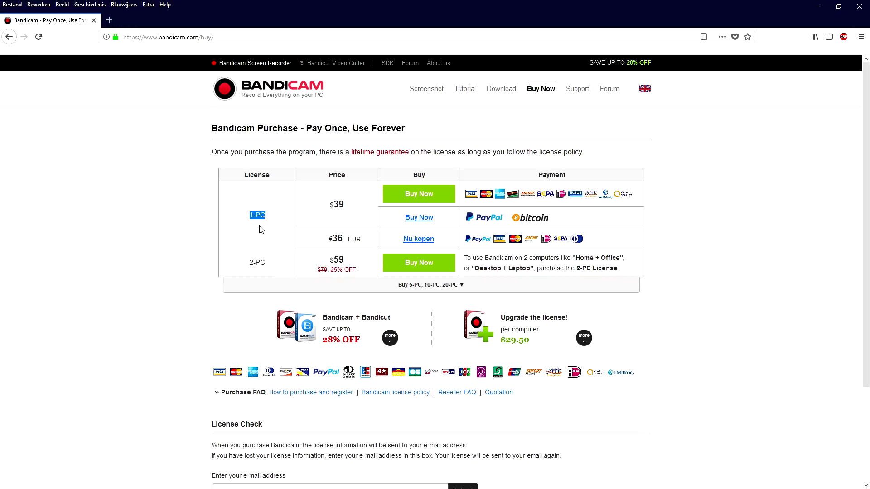
{"action": "left_click", "coordinate": [321, 214]}
{"action": "key", "text": "alt+Left"}
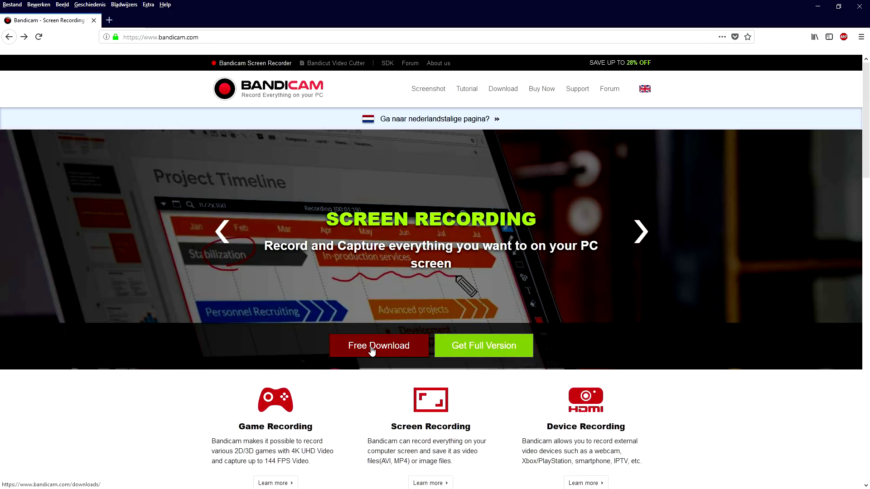
Step: Open the free download page and check the supported operating systems and the unregistered version's recording time limit
{"action": "left_click", "coordinate": [371, 352]}
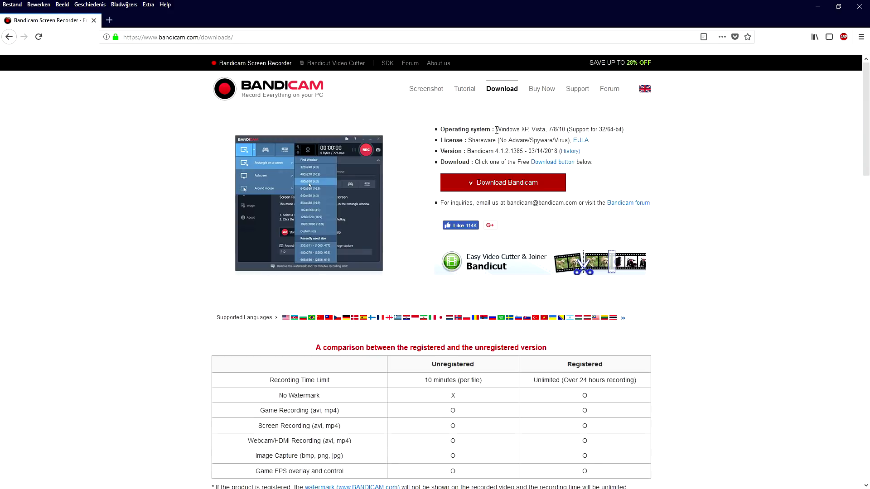
{"action": "left_click_drag", "start_coordinate": [496, 130], "coordinate": [556, 130]}
{"action": "left_click", "coordinate": [526, 136]}
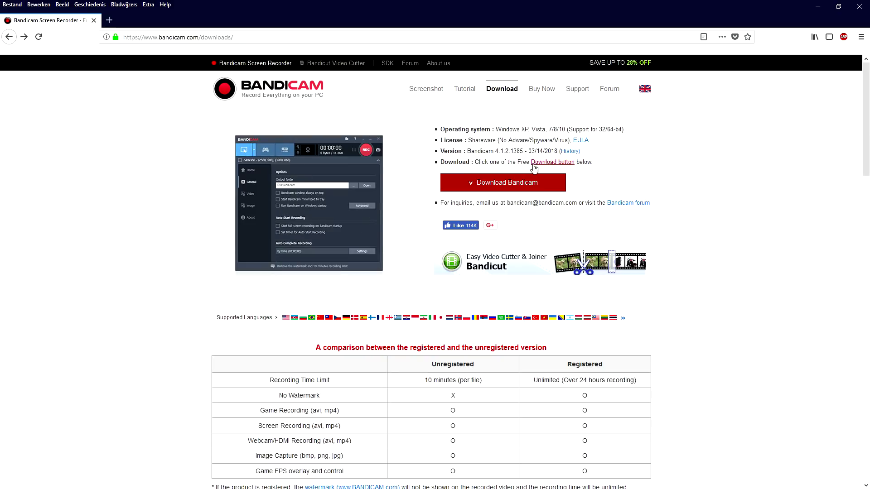
{"action": "scroll", "coordinate": [394, 277], "scroll_direction": "down", "scroll_amount": 3}
{"action": "scroll", "coordinate": [458, 261], "scroll_direction": "up", "scroll_amount": 1}
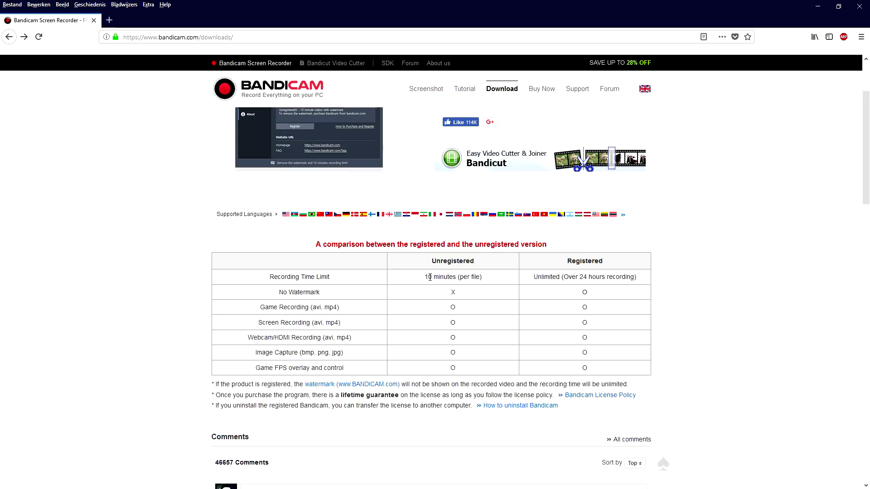
{"action": "left_click_drag", "start_coordinate": [425, 277], "coordinate": [452, 276]}
{"action": "left_click", "coordinate": [492, 330]}
{"action": "scroll", "coordinate": [492, 330], "scroll_direction": "up", "scroll_amount": 2}
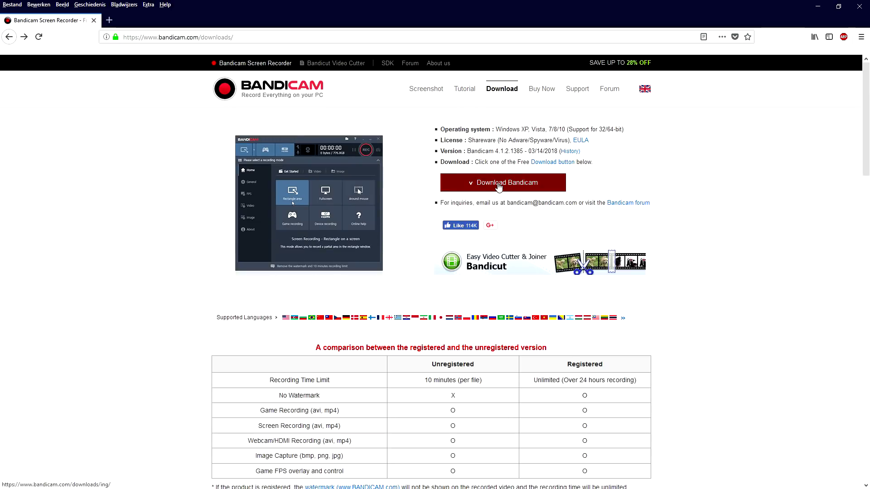
Step: Download and save bdcamsetup.exe, and start the installer with English as its language
{"action": "left_click", "coordinate": [498, 186]}
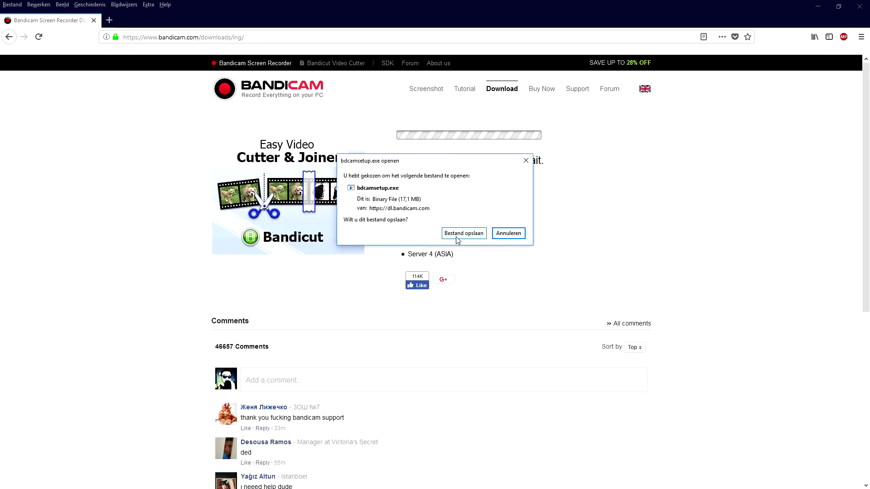
{"action": "left_click", "coordinate": [459, 233]}
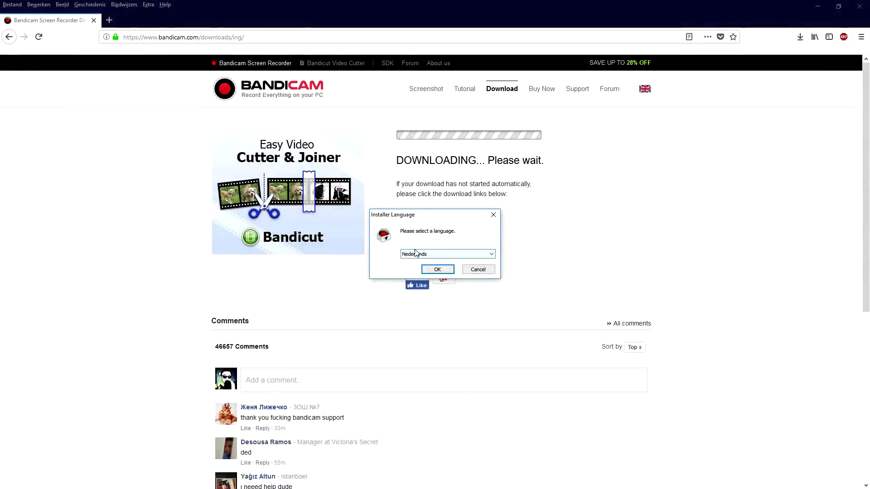
{"action": "left_click", "coordinate": [417, 253]}
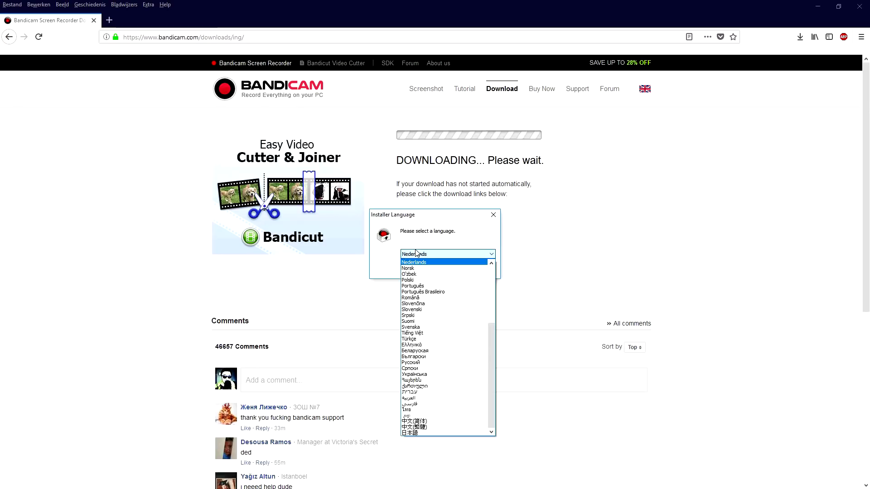
{"action": "key", "text": "e"}
{"action": "left_click", "coordinate": [417, 256]}
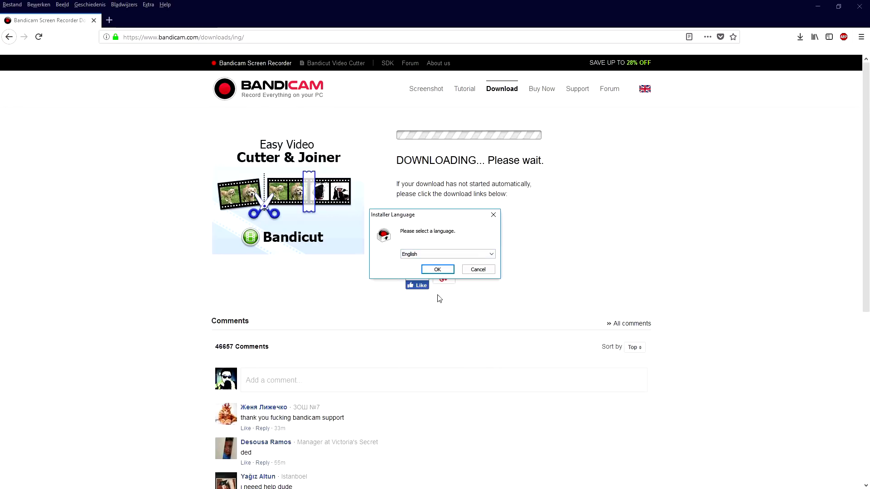
{"action": "left_click", "coordinate": [440, 271]}
Step: Accept the license and install Bandicam with the General components in C:\Program Files (x86)\Bandicam, running the program on completion
{"action": "left_click", "coordinate": [495, 326]}
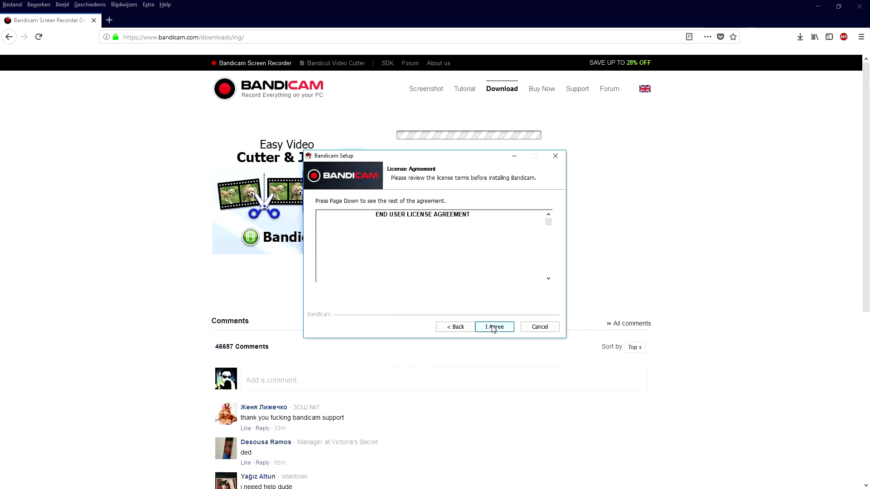
{"action": "left_click", "coordinate": [496, 328]}
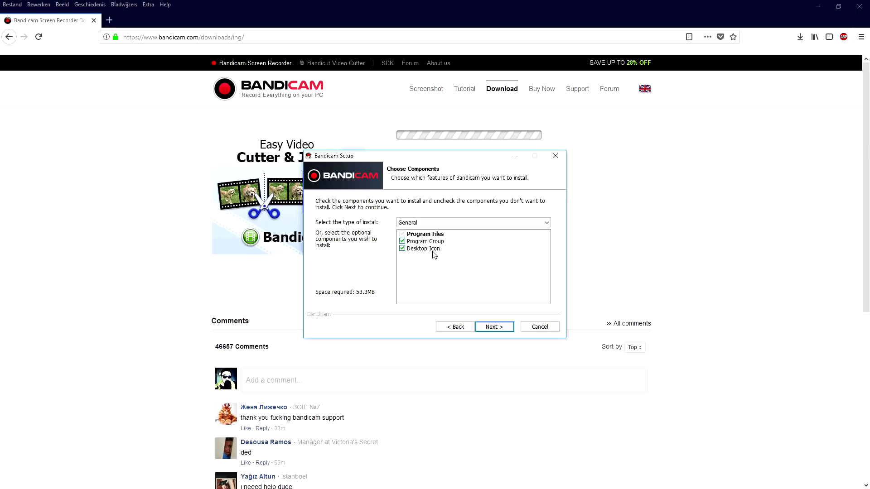
{"action": "left_click", "coordinate": [497, 328]}
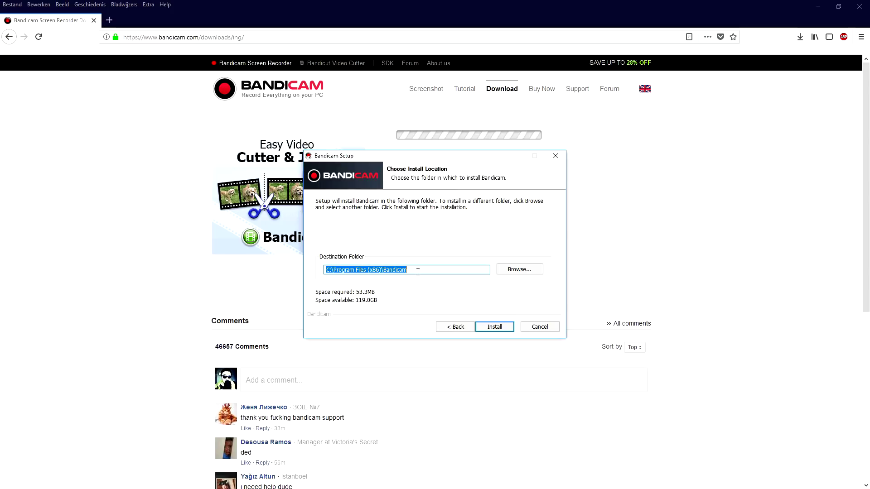
{"action": "left_click", "coordinate": [494, 327]}
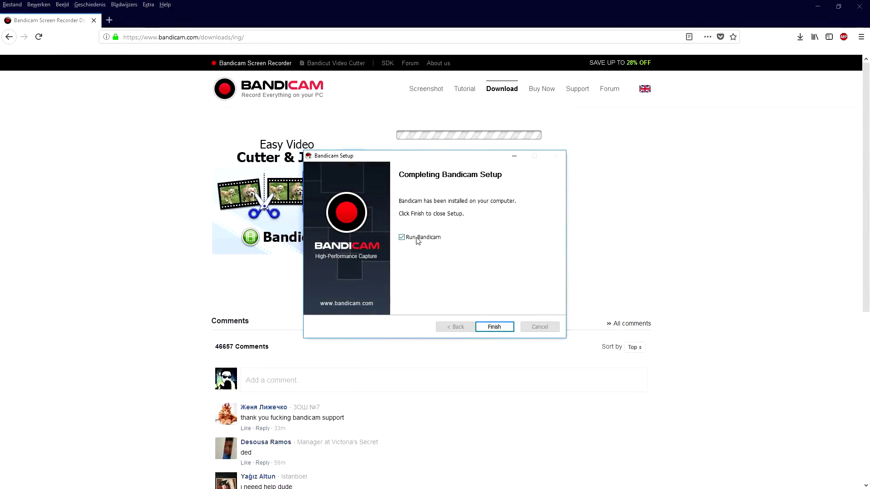
{"action": "left_click", "coordinate": [490, 330]}
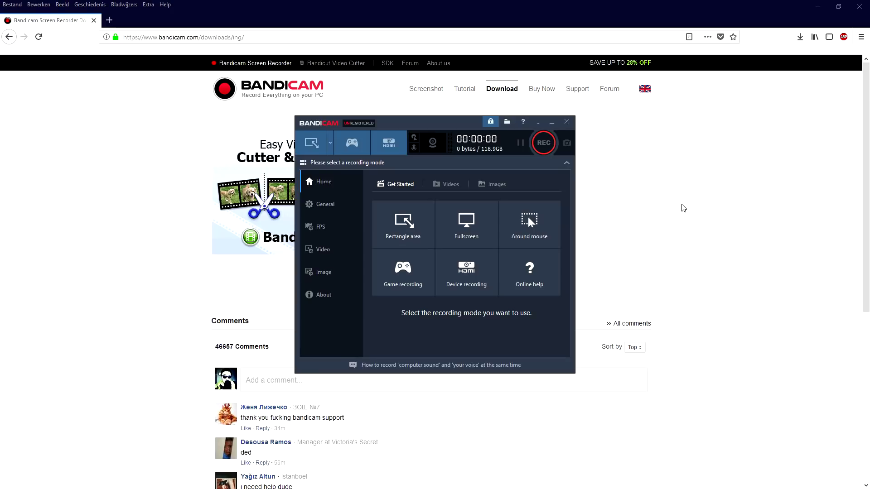
Step: Look over the General options and toggle Show FPS Overlay in the FPS settings
{"action": "left_click", "coordinate": [552, 122]}
{"action": "left_click", "coordinate": [333, 208]}
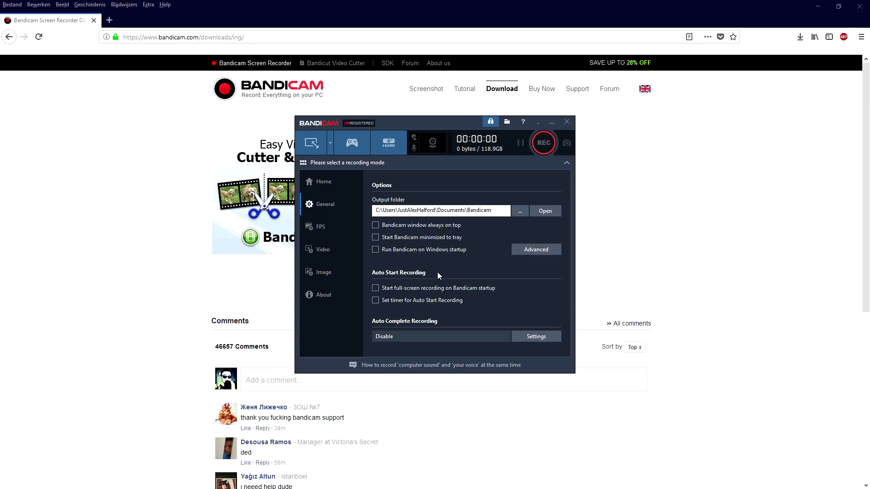
{"action": "left_click", "coordinate": [331, 231]}
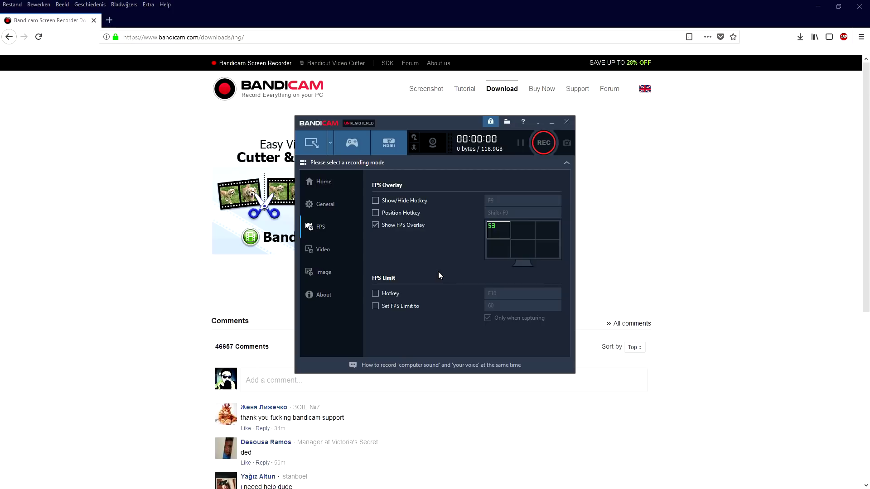
{"action": "left_click", "coordinate": [376, 225]}
{"action": "left_click", "coordinate": [392, 226]}
{"action": "left_click", "coordinate": [376, 225]}
Step: Open the format settings for video recording and choose an audio bitrate of 192 kbps
{"action": "left_click", "coordinate": [332, 251]}
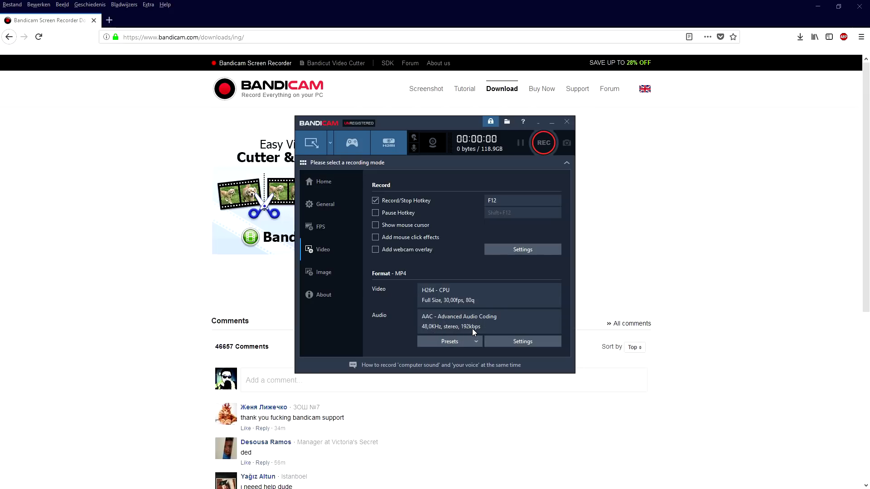
{"action": "left_click", "coordinate": [496, 344]}
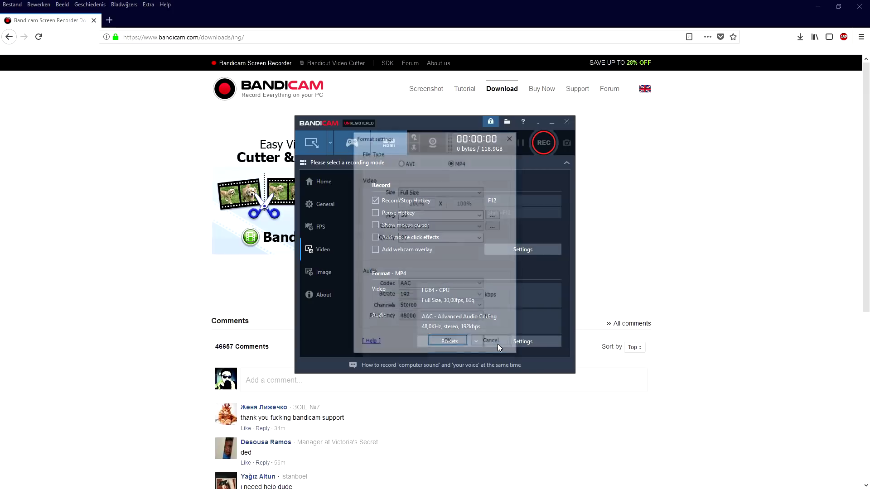
{"action": "left_click", "coordinate": [424, 297]}
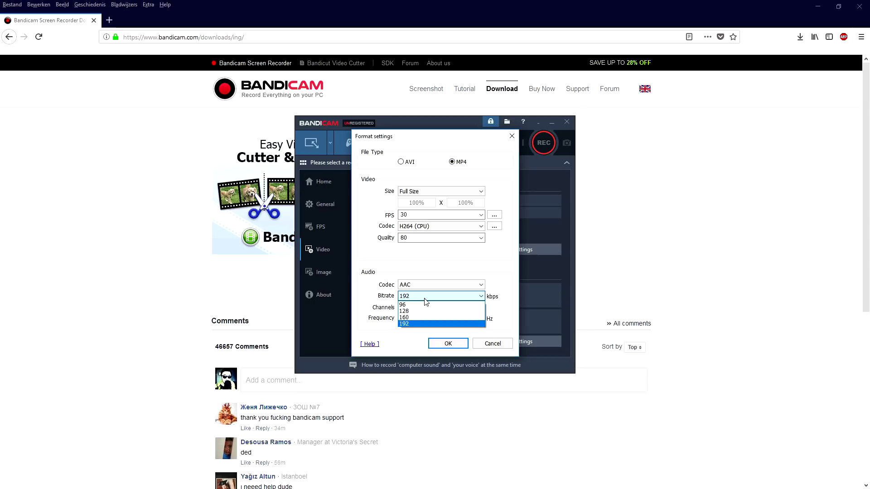
{"action": "left_click", "coordinate": [417, 324]}
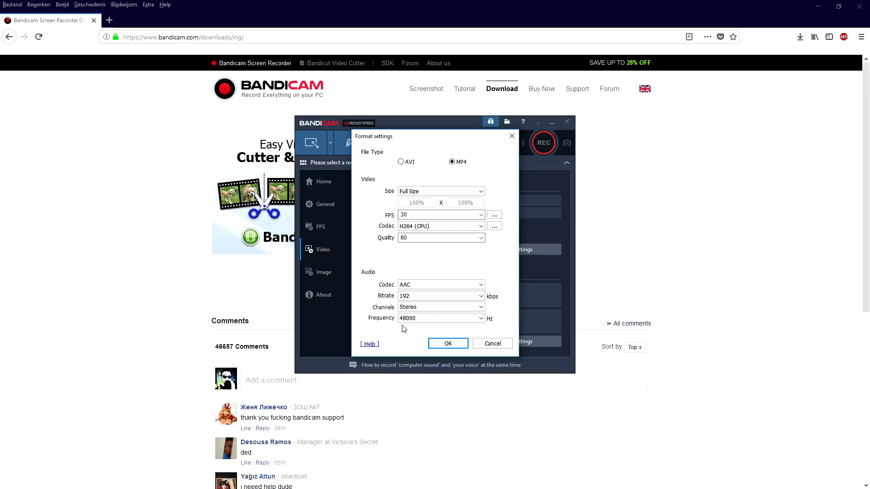
{"action": "left_click", "coordinate": [429, 298]}
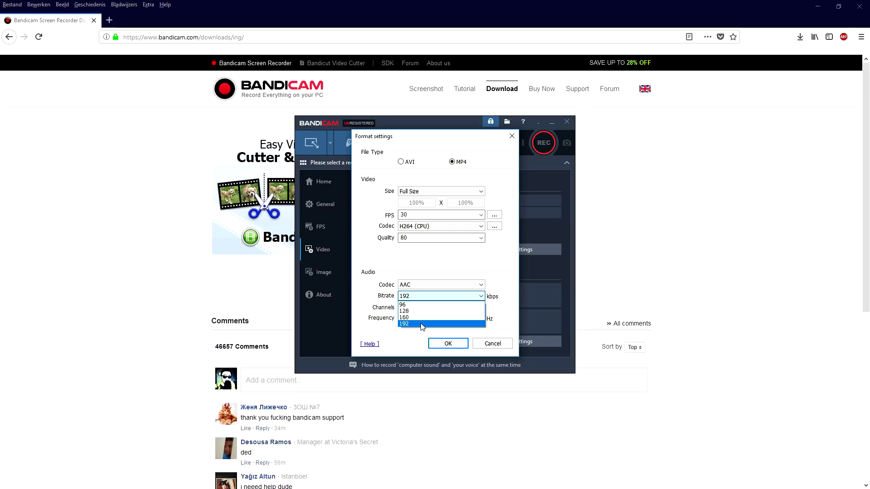
{"action": "left_click", "coordinate": [421, 325]}
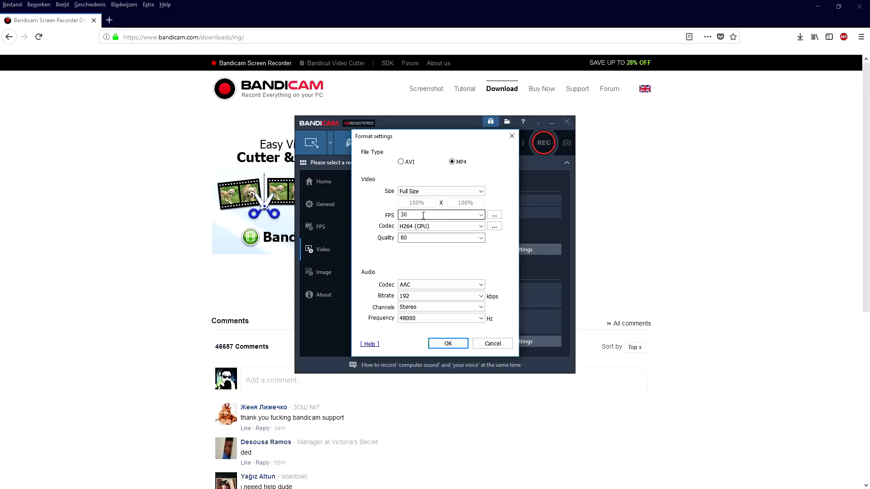
Step: Set the video quality to 100 and the frame rate to 60 FPS, and apply the format settings
{"action": "left_click", "coordinate": [426, 238]}
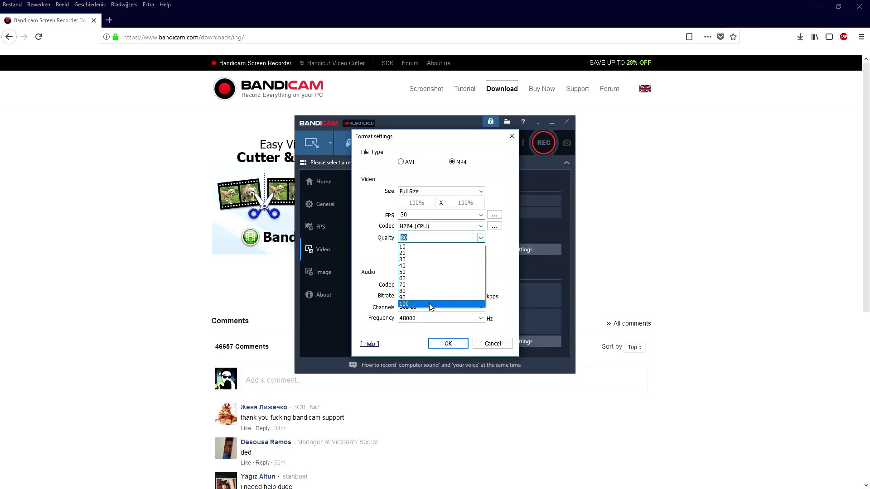
{"action": "left_click", "coordinate": [430, 304]}
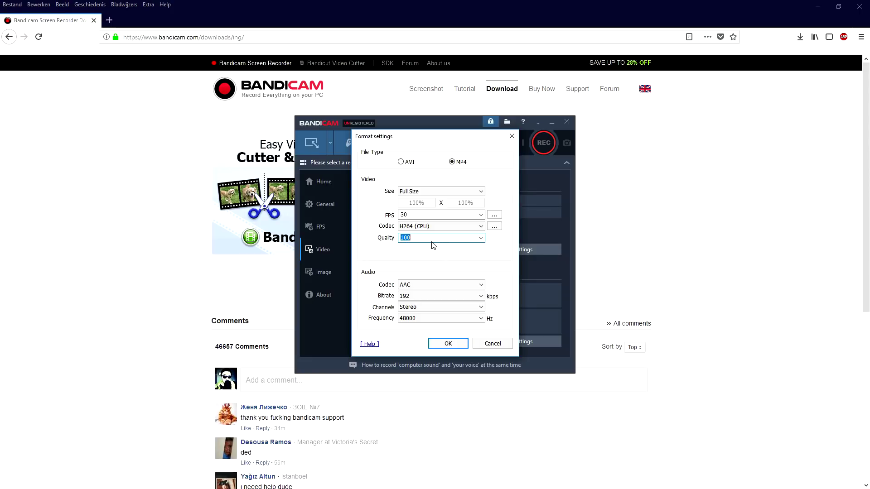
{"action": "key", "text": "shift+Tab"}
{"action": "type", "text": "60"}
{"action": "left_click", "coordinate": [448, 344]}
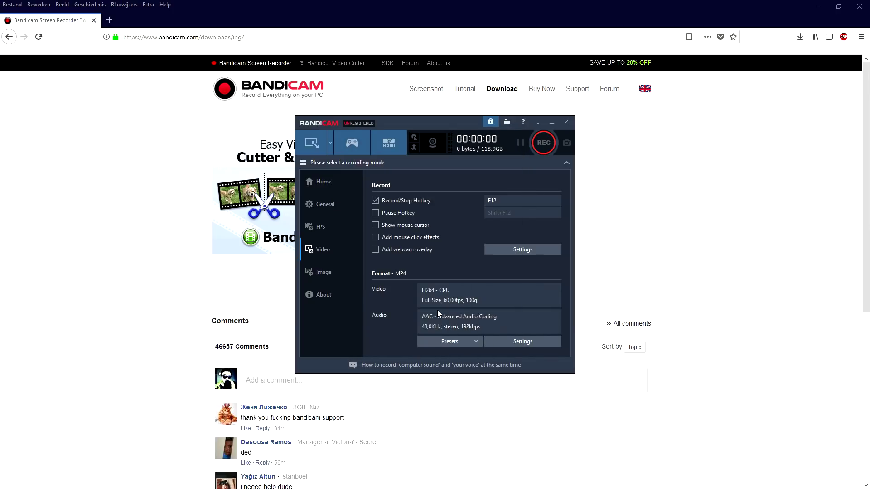
Step: Check the image capture settings and select the Fullscreen recording mode
{"action": "left_click", "coordinate": [337, 274]}
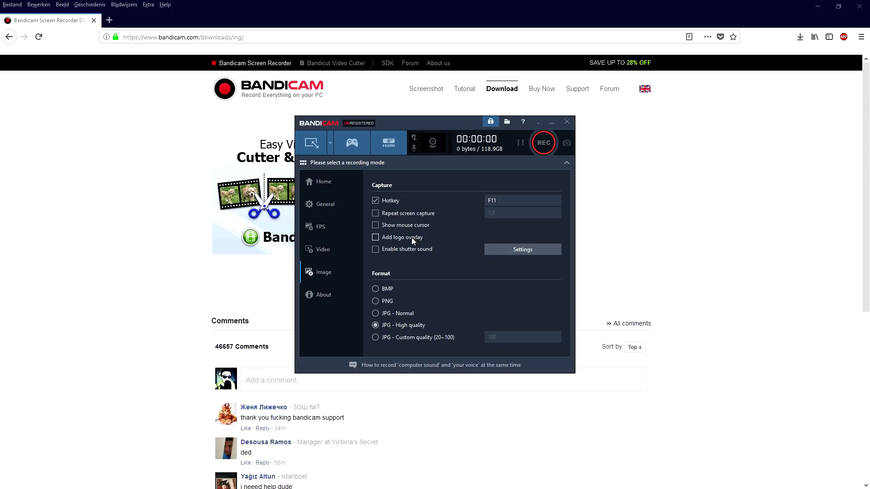
{"action": "left_click", "coordinate": [324, 181]}
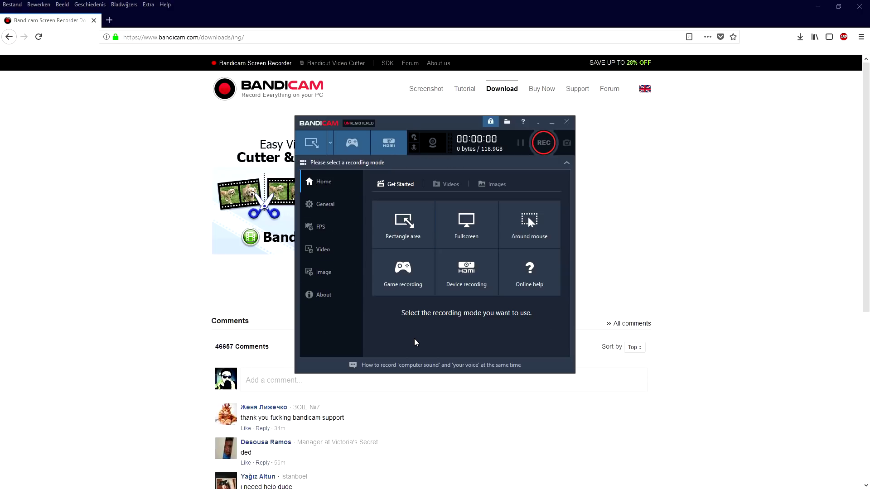
{"action": "left_click", "coordinate": [468, 226]}
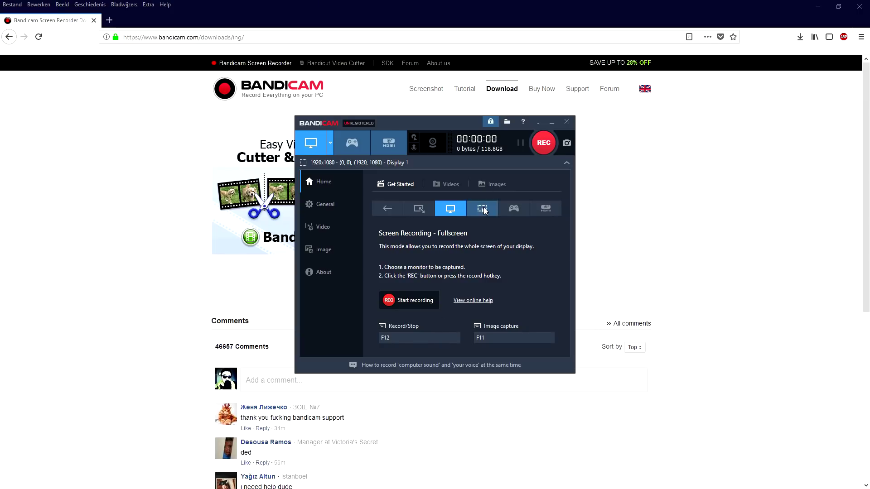
Step: Record a short test clip of the whole display and stop the recording
{"action": "mouse_move", "coordinate": [427, 10]}
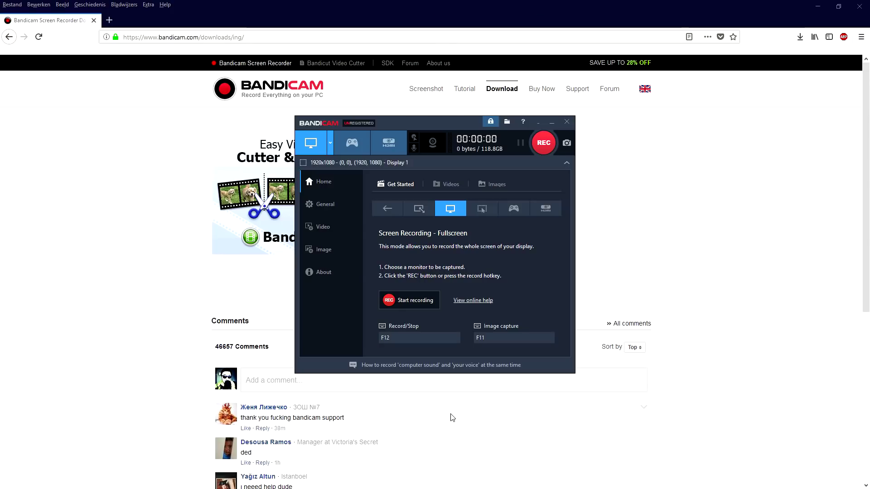
{"action": "left_click", "coordinate": [413, 302]}
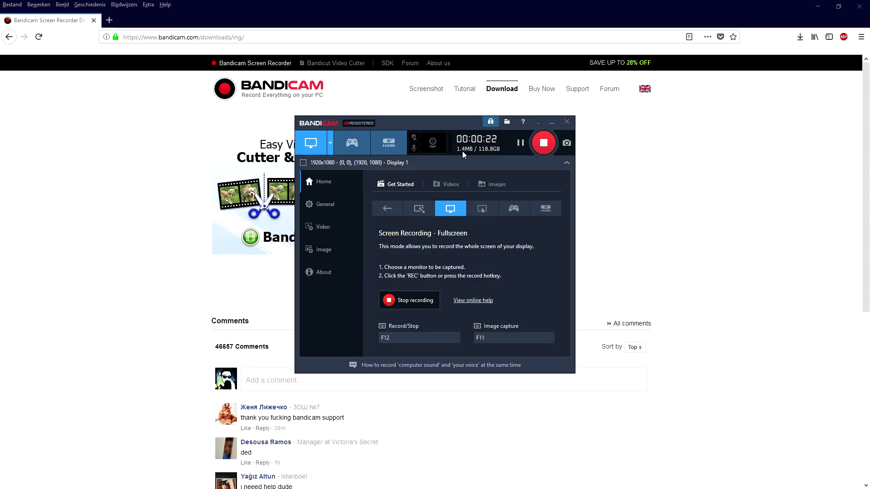
{"action": "left_click", "coordinate": [419, 300]}
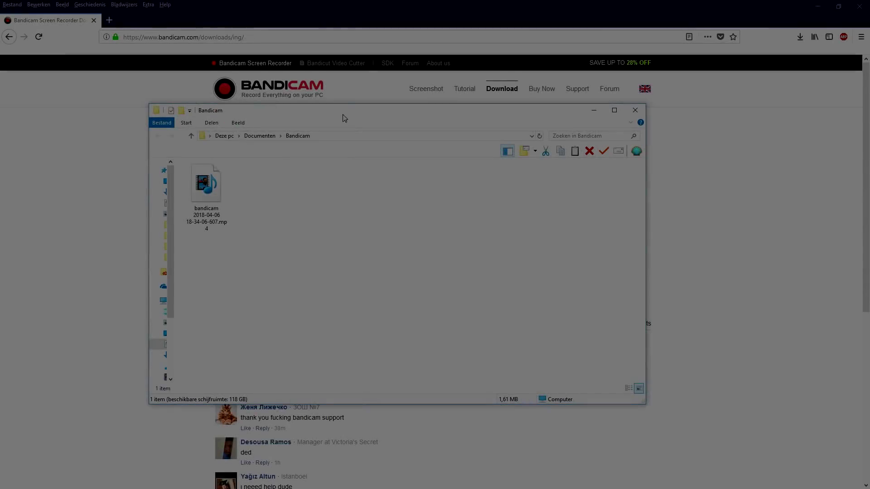
Step: Import the recorded Bandicam MP4 from its output folder into the VEGAS Pro timeline and minimize the folder window
{"action": "left_click_drag", "start_coordinate": [343, 116], "coordinate": [321, 94]}
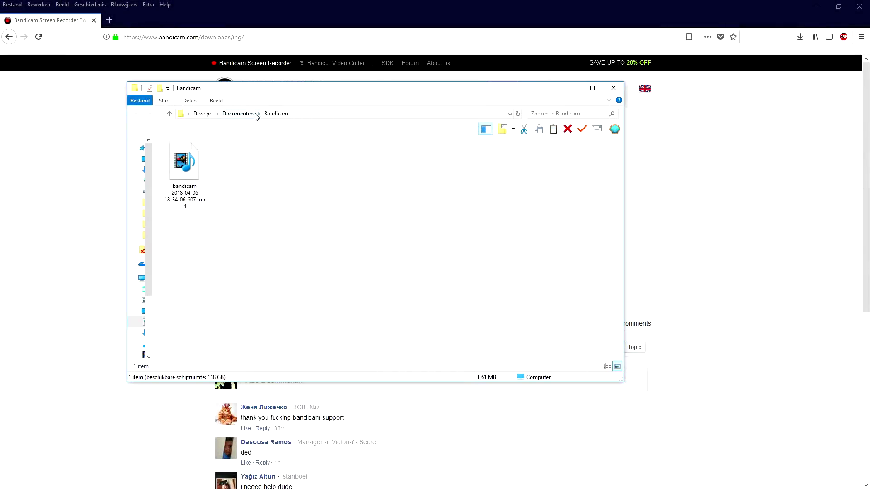
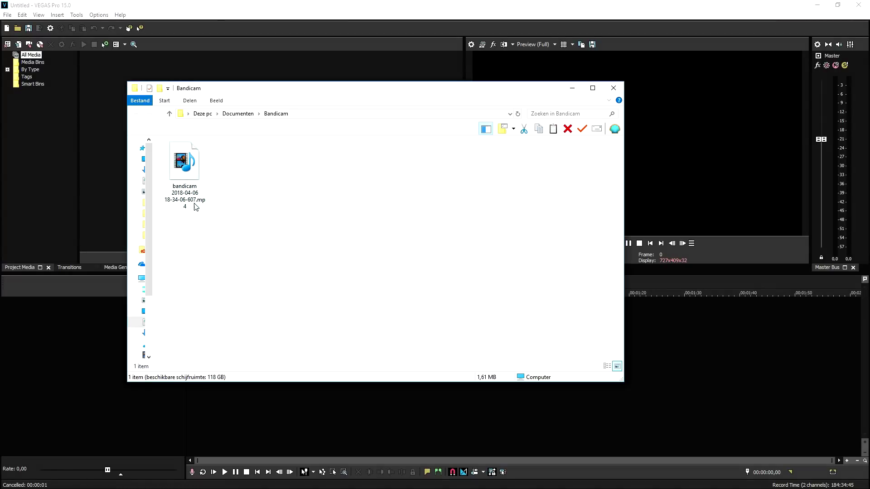
{"action": "left_click", "coordinate": [187, 162]}
{"action": "left_click_drag", "start_coordinate": [235, 171], "coordinate": [665, 313]}
{"action": "left_click", "coordinate": [569, 89]}
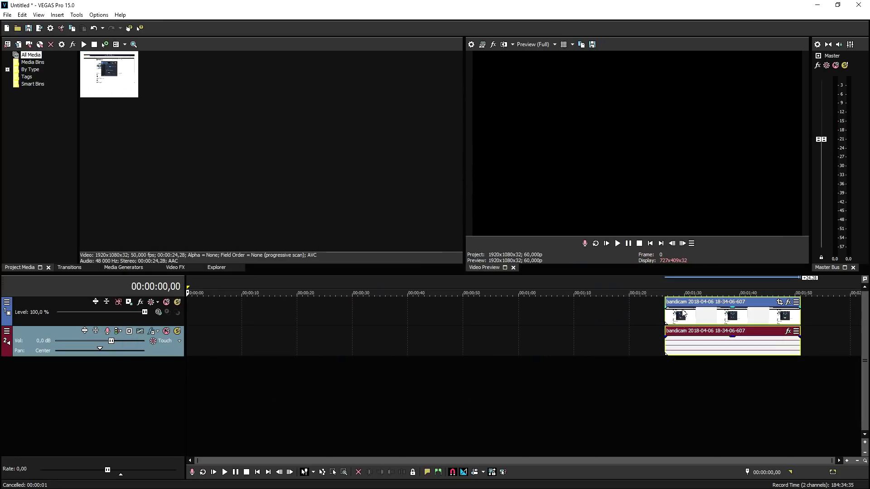
Step: Move the clip with its audio to the start of the timeline and return the playhead to 00:00:00,00
{"action": "left_click", "coordinate": [698, 317]}
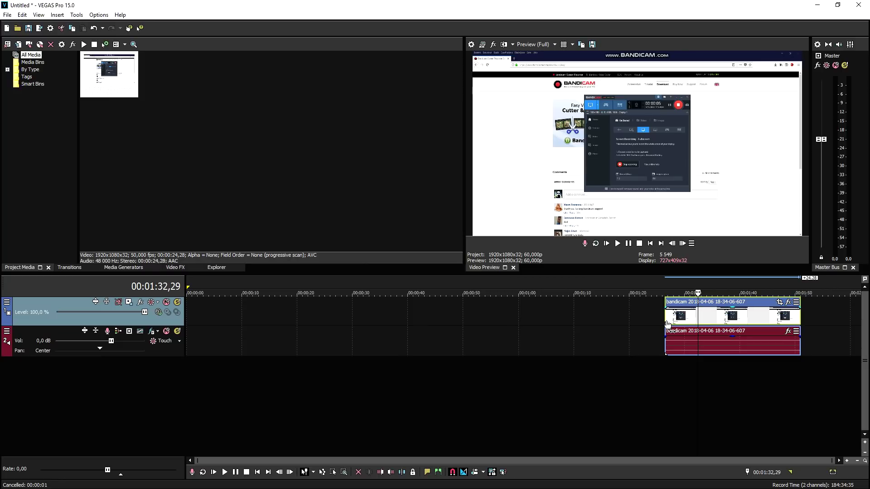
{"action": "left_click_drag", "start_coordinate": [708, 322], "coordinate": [271, 329]}
{"action": "key", "text": "ctrl+Home"}
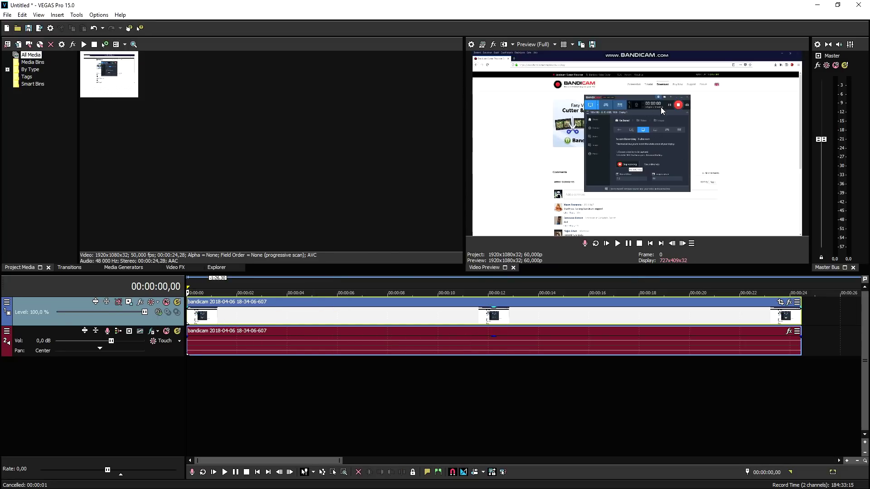
Step: Apply the default preset of the Brightness and Contrast video effect to the clip and move its settings window clear of the preview
{"action": "left_click", "coordinate": [175, 268]}
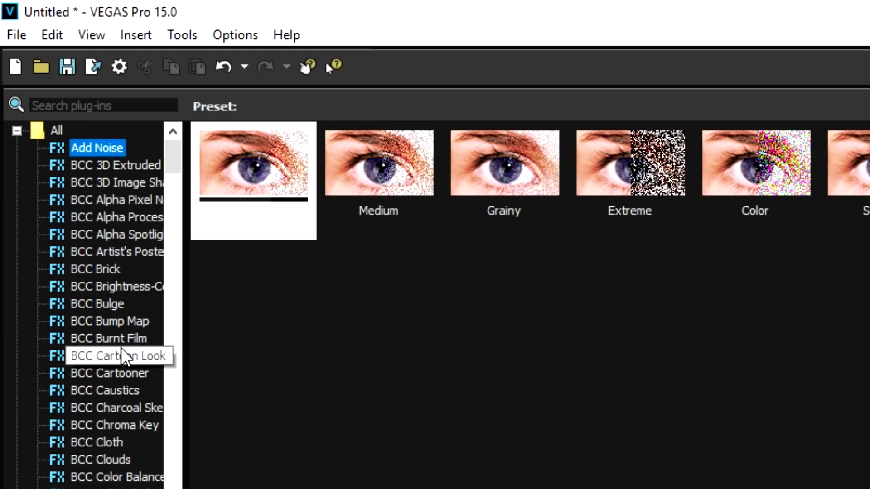
{"action": "scroll", "coordinate": [50, 136], "scroll_direction": "down", "scroll_amount": 20}
{"action": "scroll", "coordinate": [127, 292], "scroll_direction": "down", "scroll_amount": 20}
{"action": "scroll", "coordinate": [129, 293], "scroll_direction": "up", "scroll_amount": 3}
{"action": "left_click", "coordinate": [106, 217]}
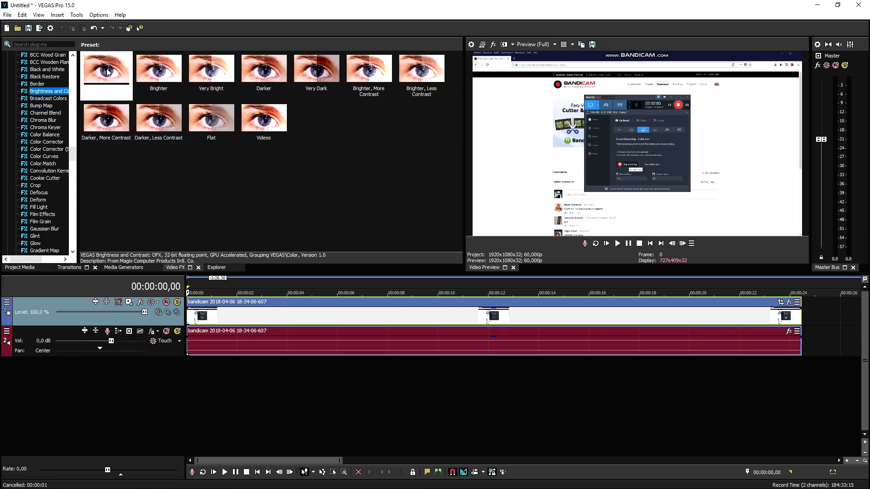
{"action": "left_click_drag", "start_coordinate": [109, 73], "coordinate": [337, 320]}
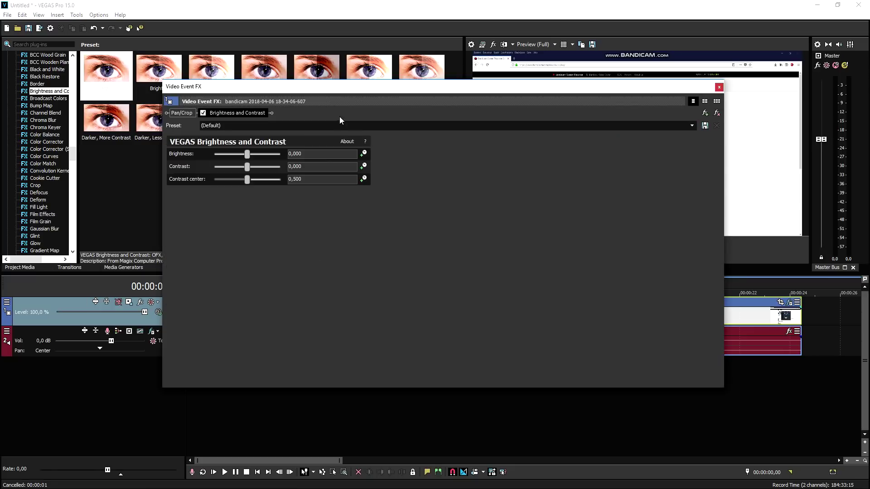
{"action": "left_click_drag", "start_coordinate": [340, 86], "coordinate": [410, 266]}
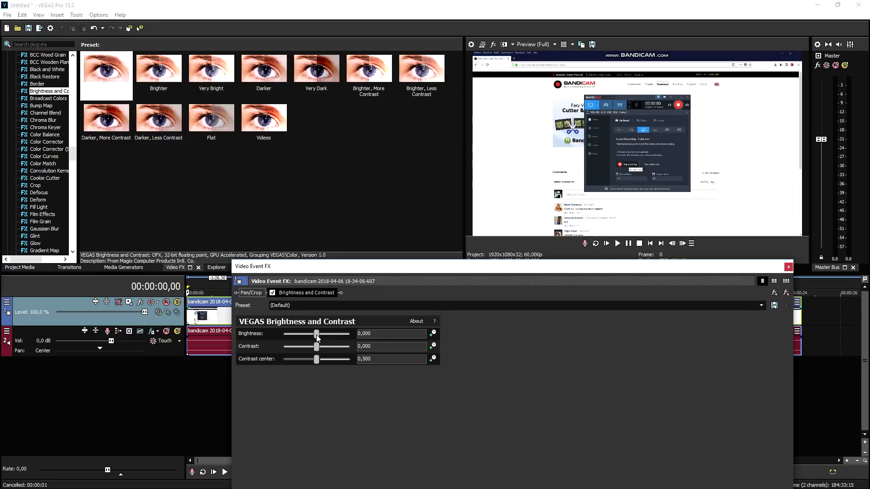
Step: Try a brightness of -0,374 on the clip, reset it to 0,000, and close the effect settings after checking the contrast control
{"action": "mouse_move", "coordinate": [317, 335]}
{"action": "left_mouse_down"}
{"action": "mouse_move", "coordinate": [326, 335]}
{"action": "mouse_move", "coordinate": [303, 334]}
{"action": "left_mouse_up"}
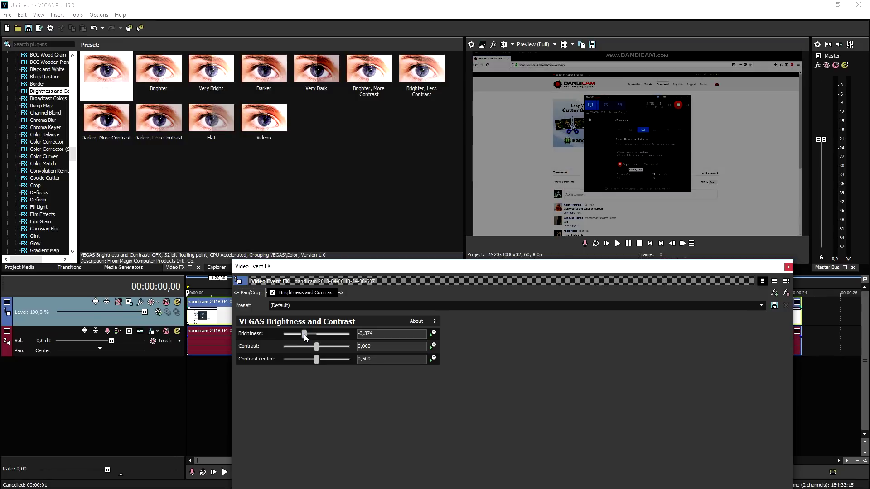
{"action": "double_click", "coordinate": [304, 334]}
{"action": "left_click", "coordinate": [316, 306]}
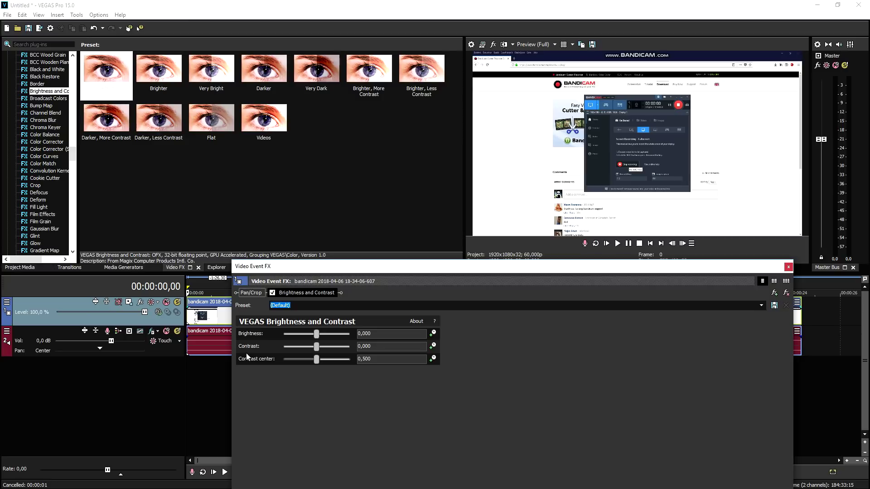
{"action": "left_click", "coordinate": [318, 353]}
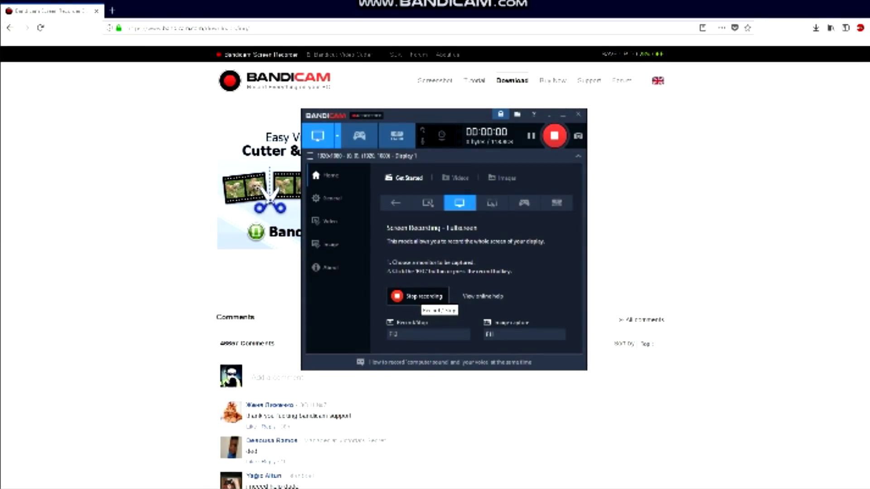
{"action": "key", "text": "Escape"}
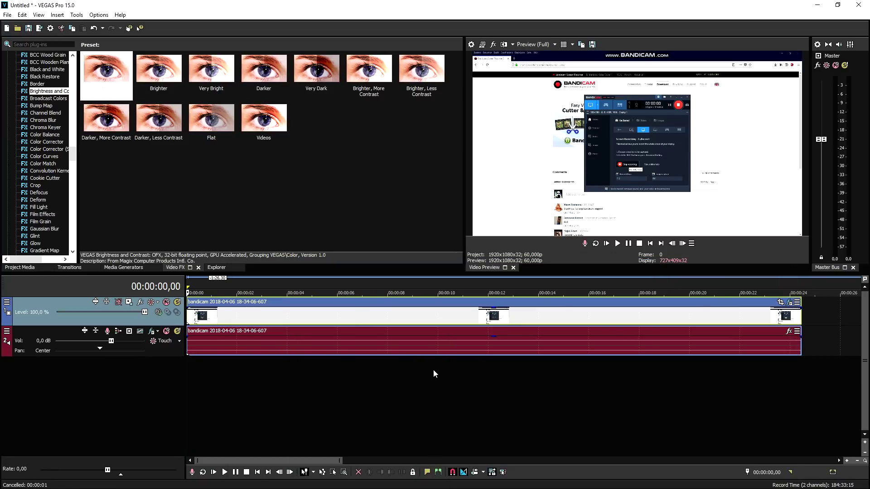
Step: Place the playhead at 00:00:04,18 in the clip
{"action": "scroll", "coordinate": [433, 370], "scroll_direction": "down", "scroll_amount": 2}
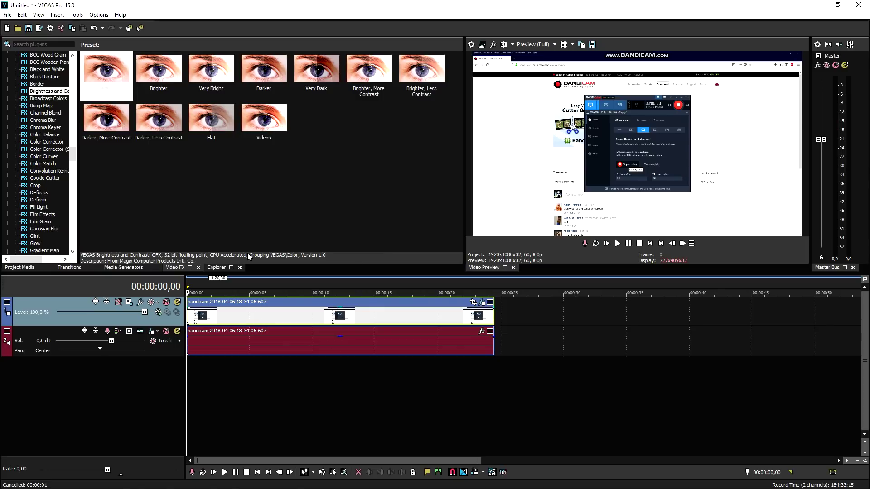
{"action": "scroll", "coordinate": [313, 401], "scroll_direction": "down", "scroll_amount": 2}
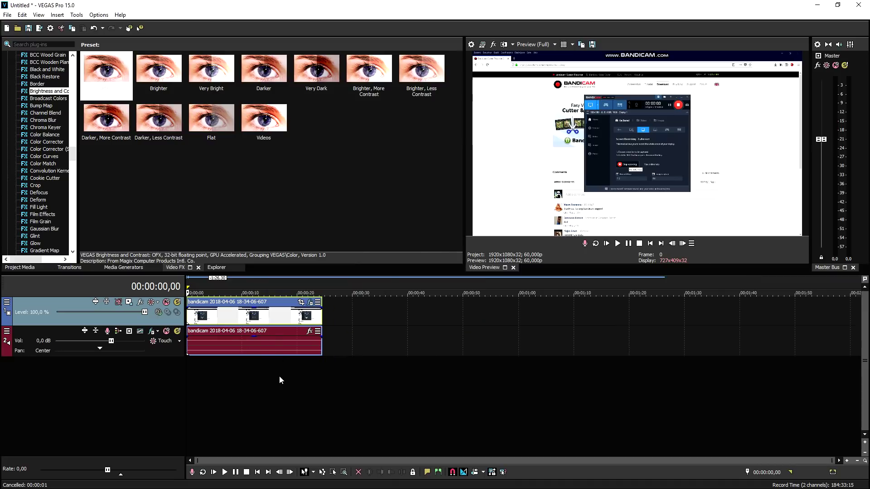
{"action": "scroll", "coordinate": [274, 344], "scroll_direction": "up", "scroll_amount": 4}
{"action": "left_click", "coordinate": [294, 319]}
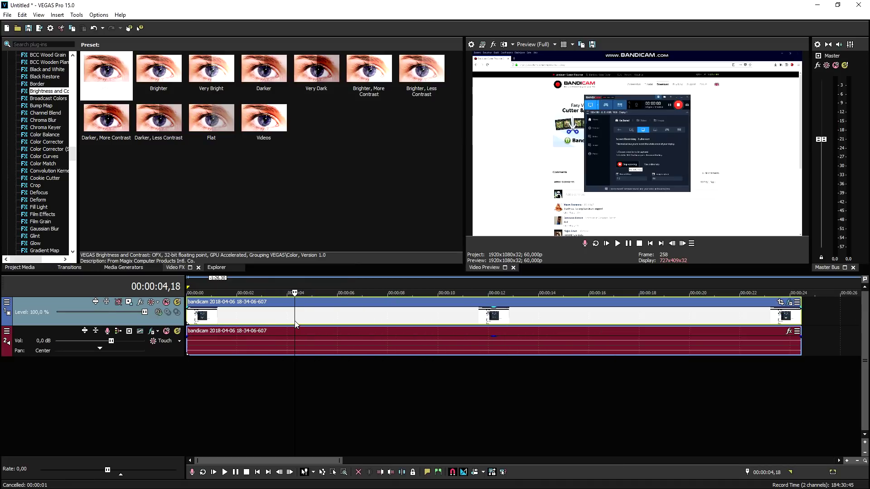